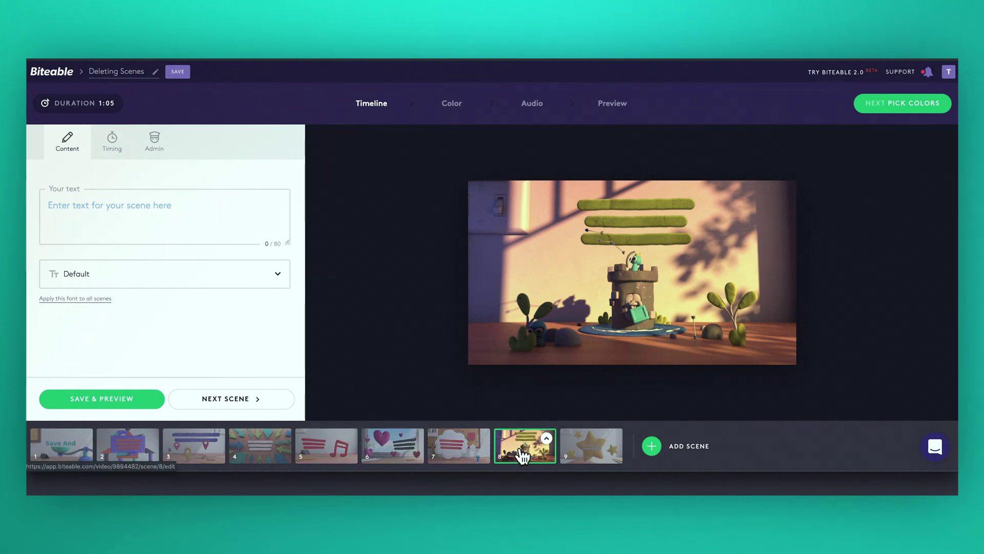
- Drag castle scene 8 earlier in the timeline and open the 'Please Delete Me' scene's options
mouse_move(521, 455)
mouse_down()
mouse_move(264, 466)
mouse_move(310, 464)
mouse_up()
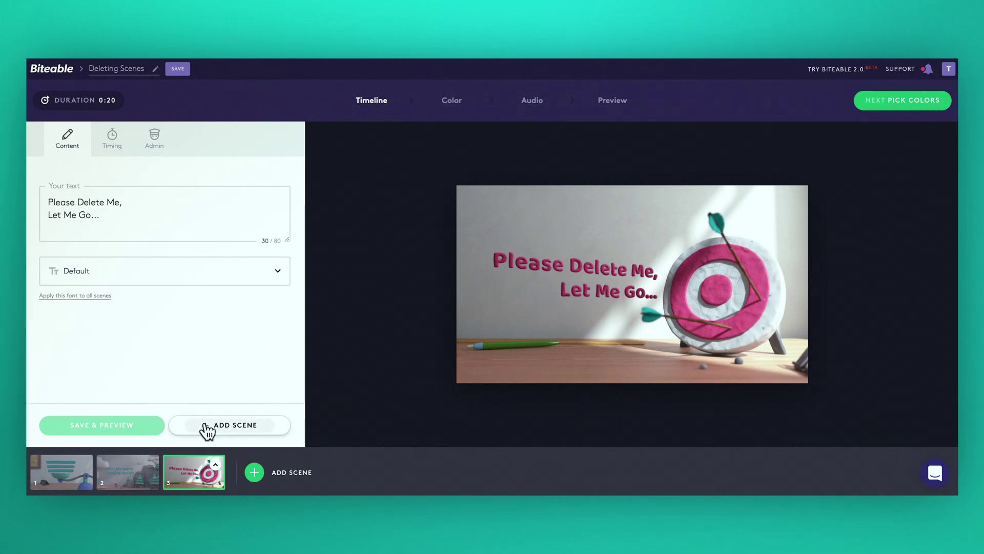
drag(213, 472, 233, 479)
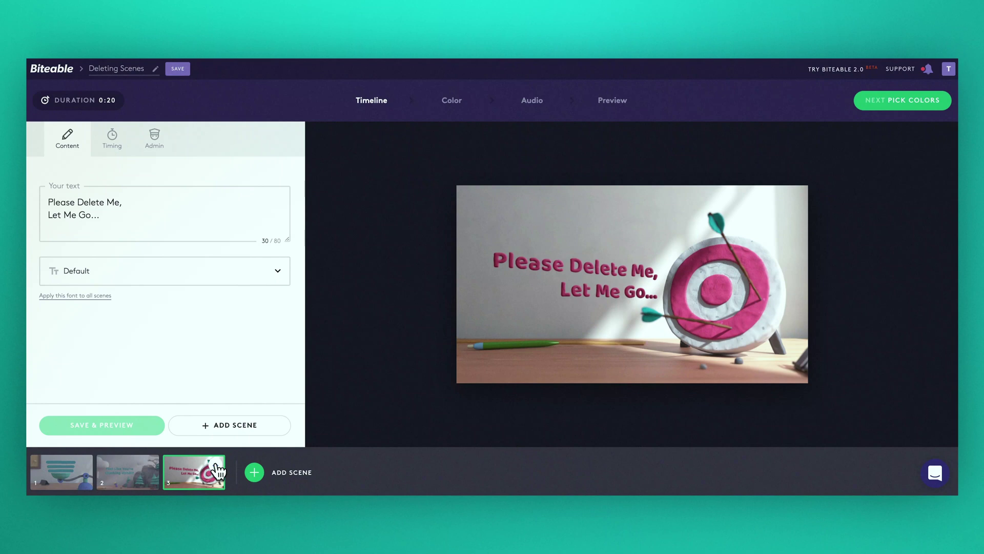
click(217, 462)
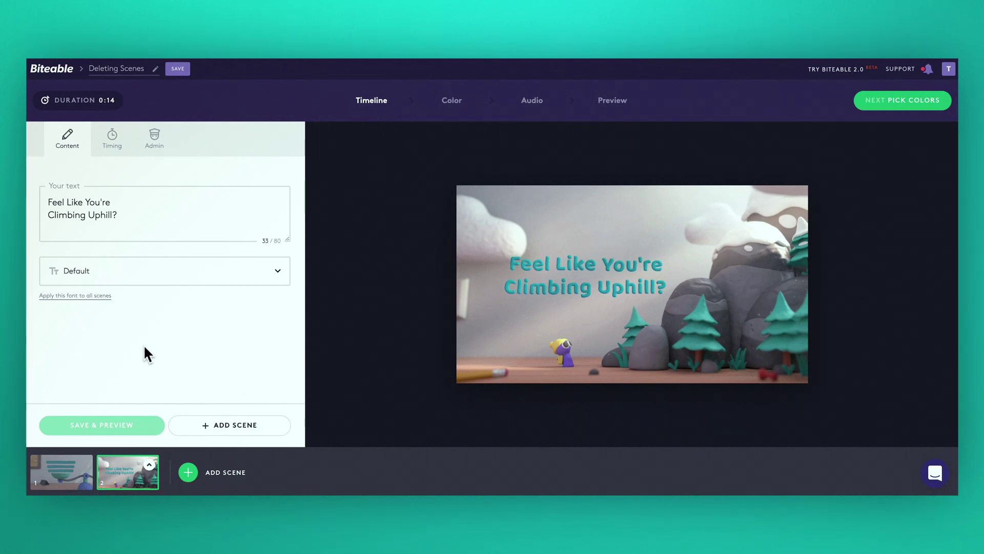
- Switch scene 2, 'Climbing Uphill', to the star animation, keeping its text
click(148, 467)
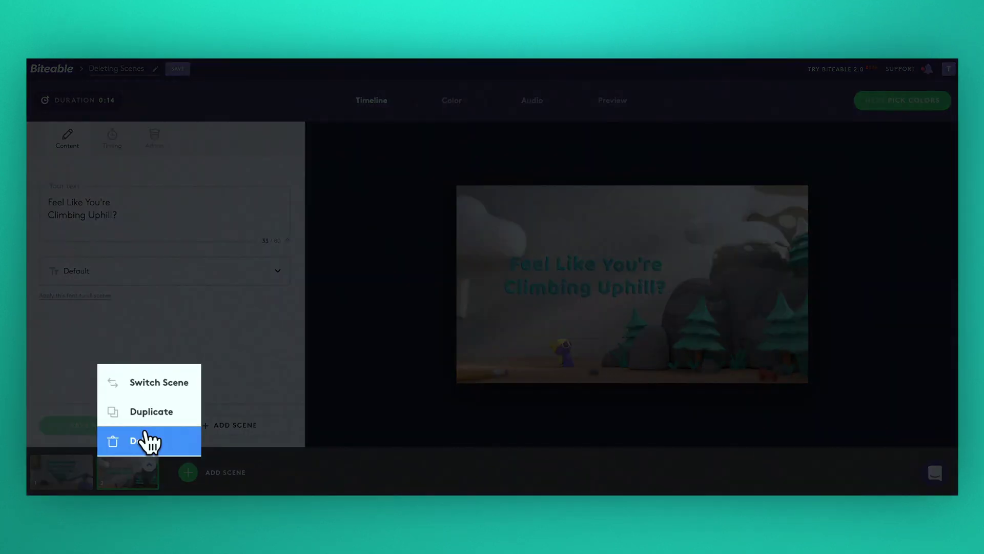
click(153, 385)
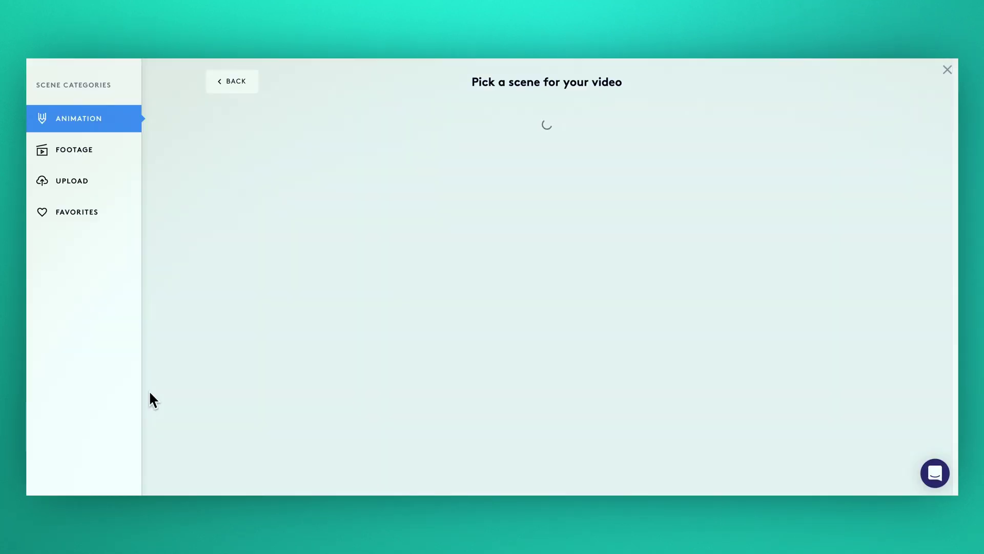
click(518, 316)
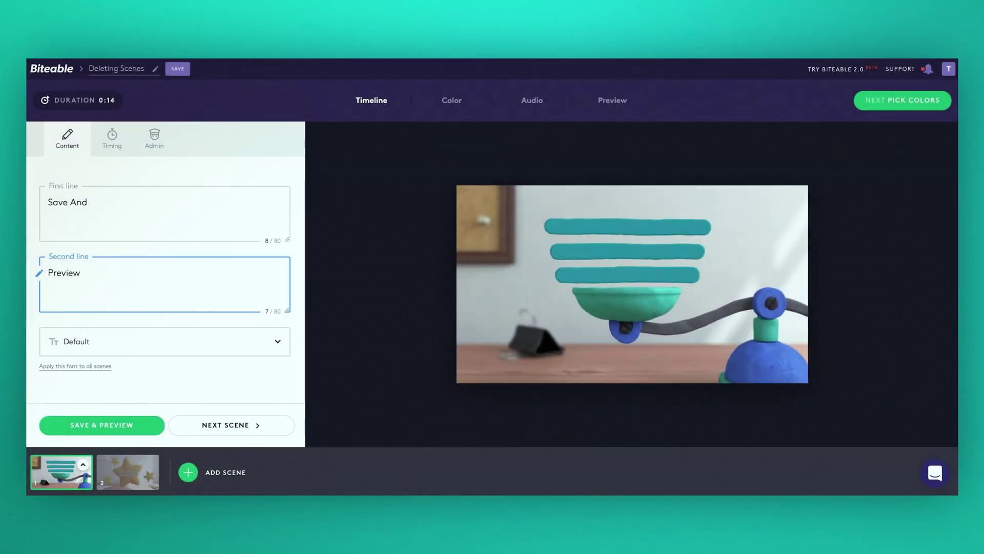
click(169, 375)
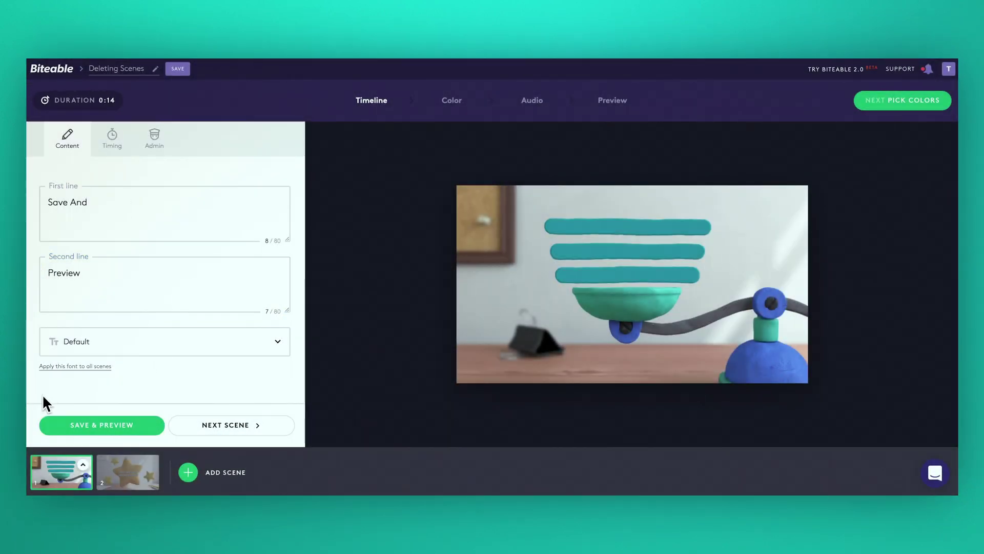